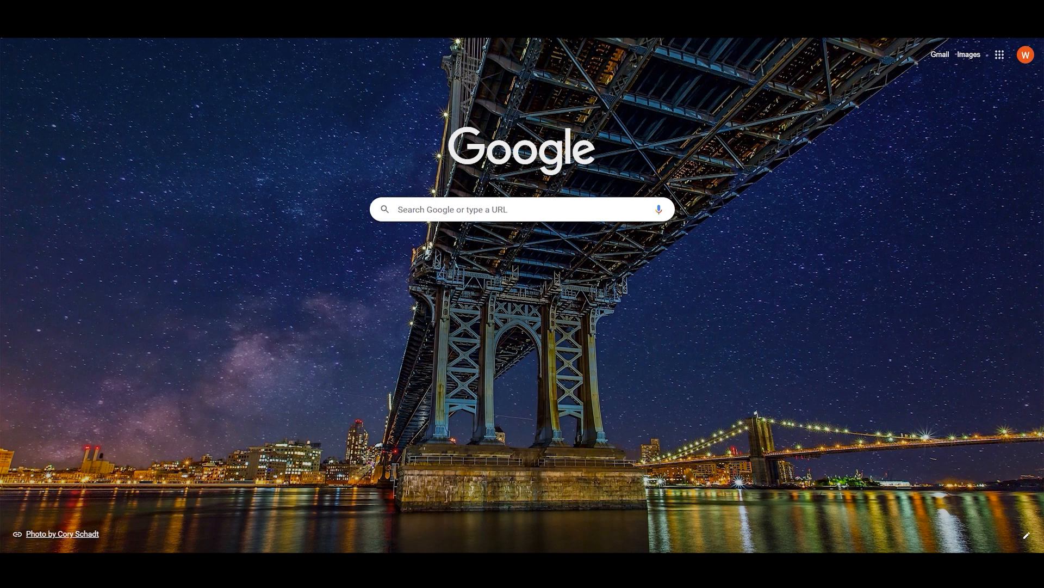
# Open the Google Analytics website at google.com/analytics
pyautogui.hotkey('ctrl', 'l')
pyautogui.write('google')
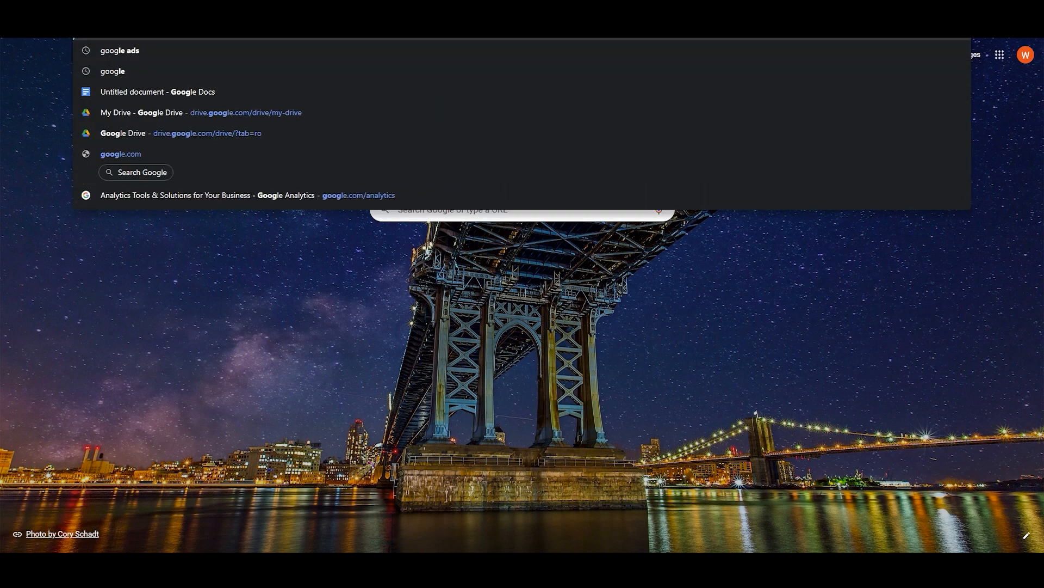
pyautogui.write('.com/')
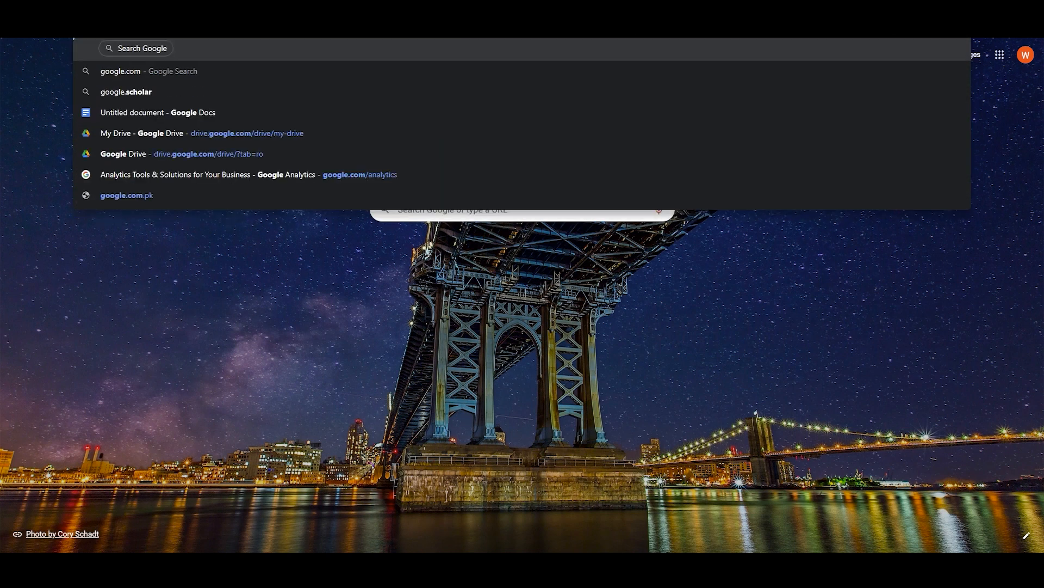
pyautogui.write('anal')
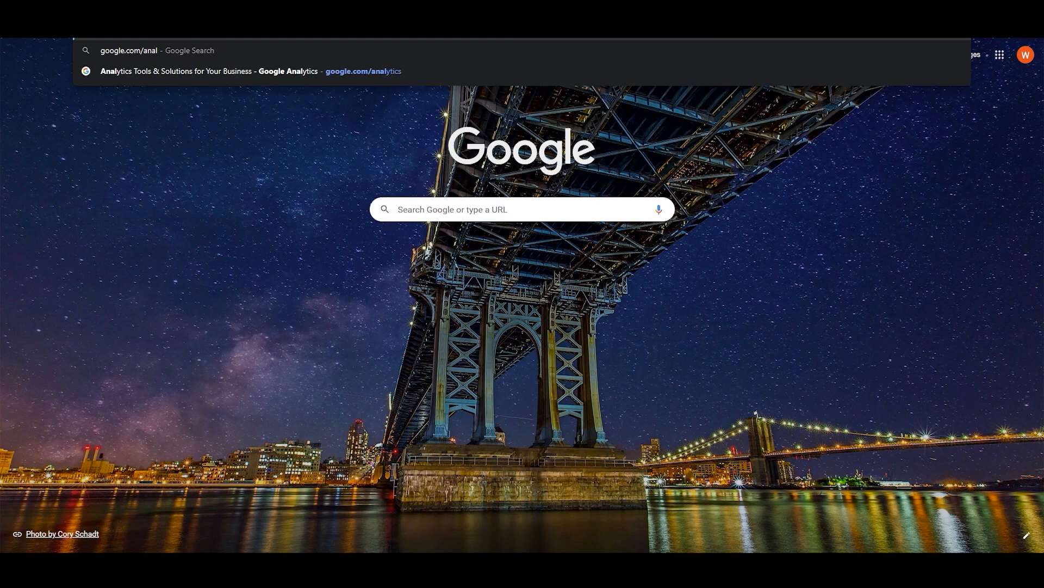
pyautogui.write('ytics')
pyautogui.press('Return')
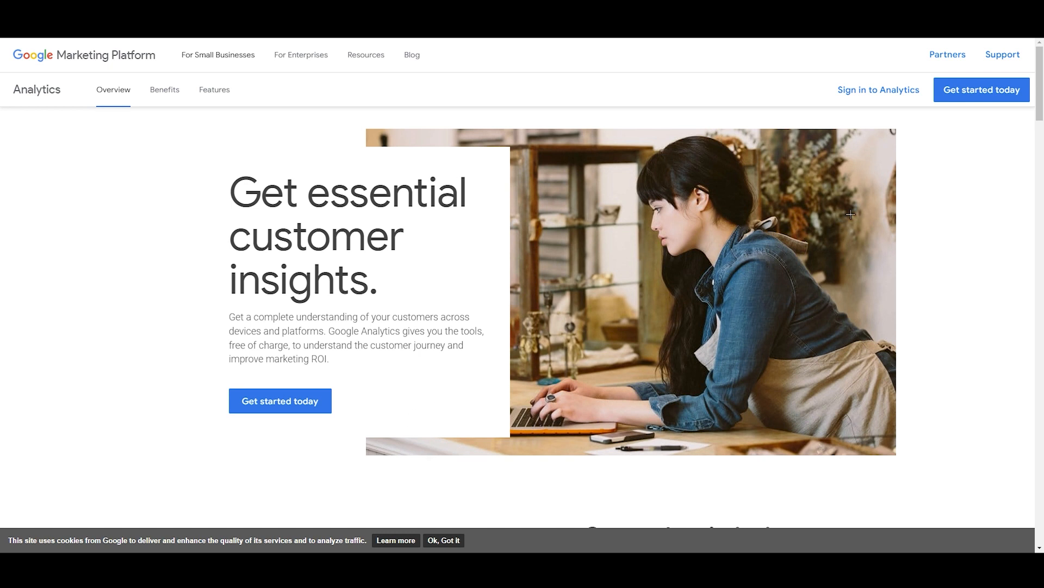
# Start setting up a new Analytics account and name it "My Account why"
pyautogui.click(982, 95)
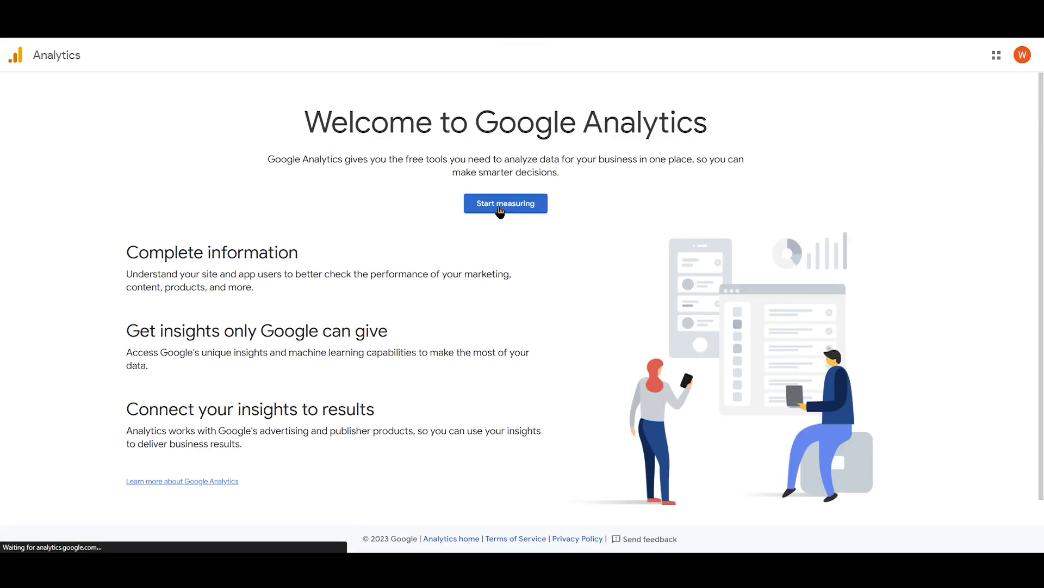
pyautogui.click(499, 211)
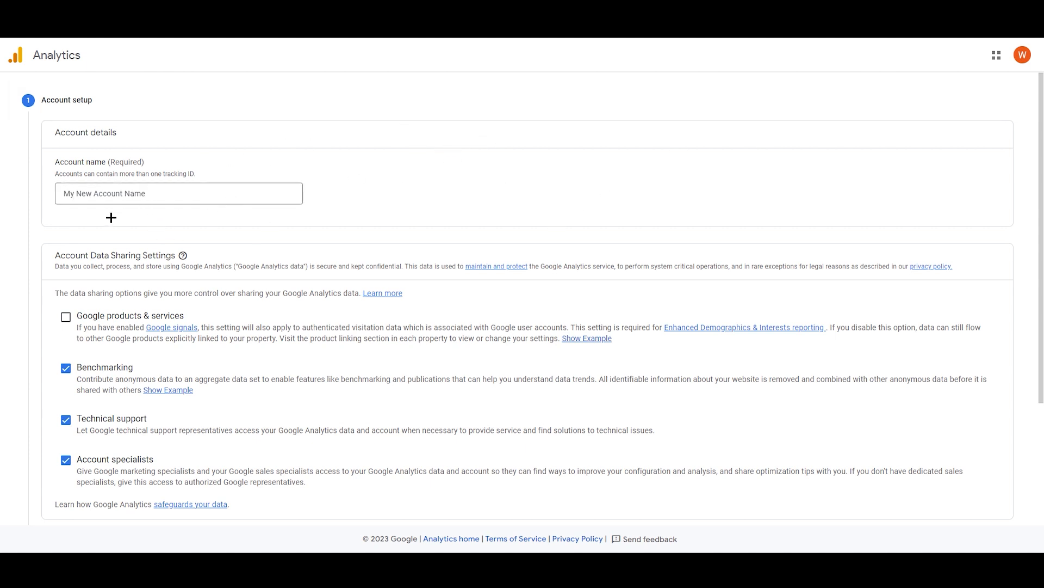
pyautogui.click(118, 194)
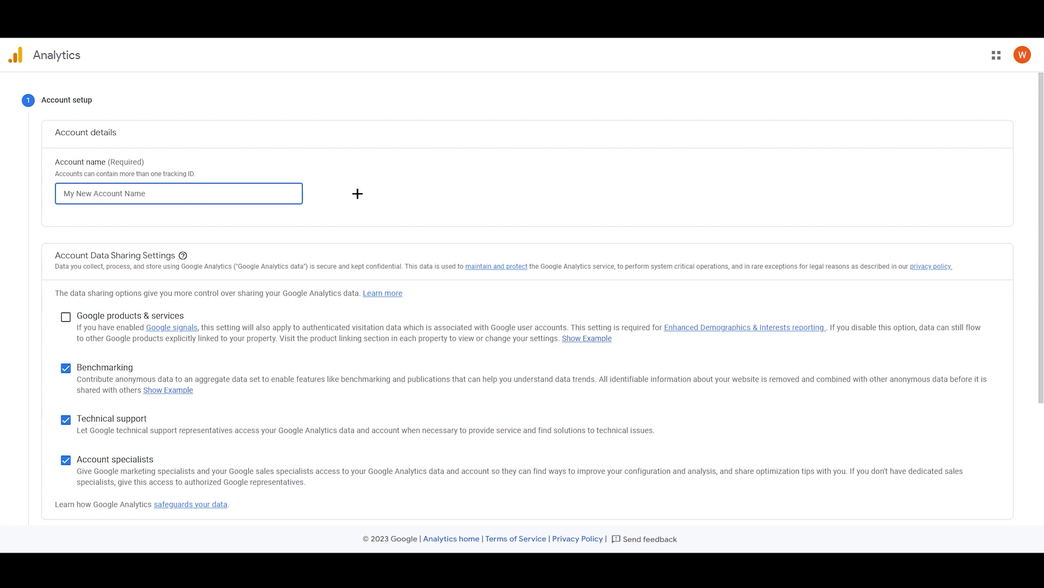
pyautogui.write('My Account why')
# Try the Google products & services option in the account data sharing settings, switching it on and off again
pyautogui.scroll(-2, 350, 233)
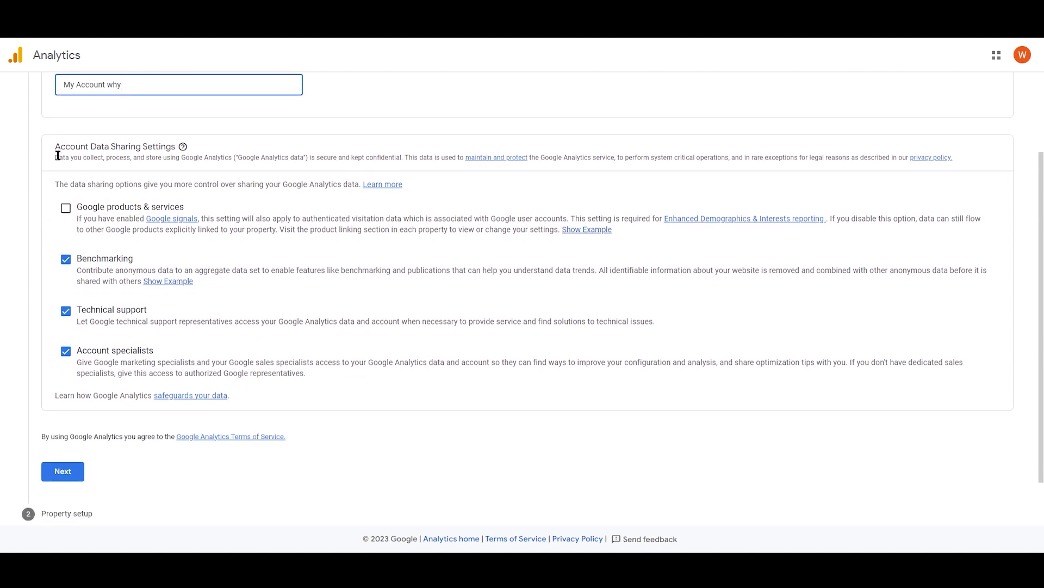
pyautogui.moveTo(57, 145); pyautogui.dragTo(175, 145)
pyautogui.click(168, 205)
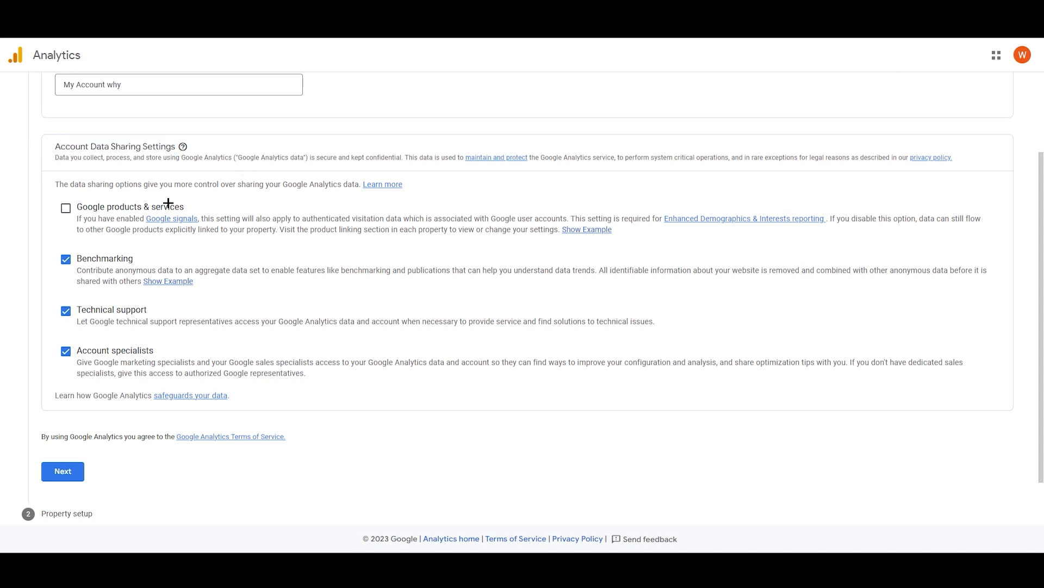
pyautogui.click(66, 207)
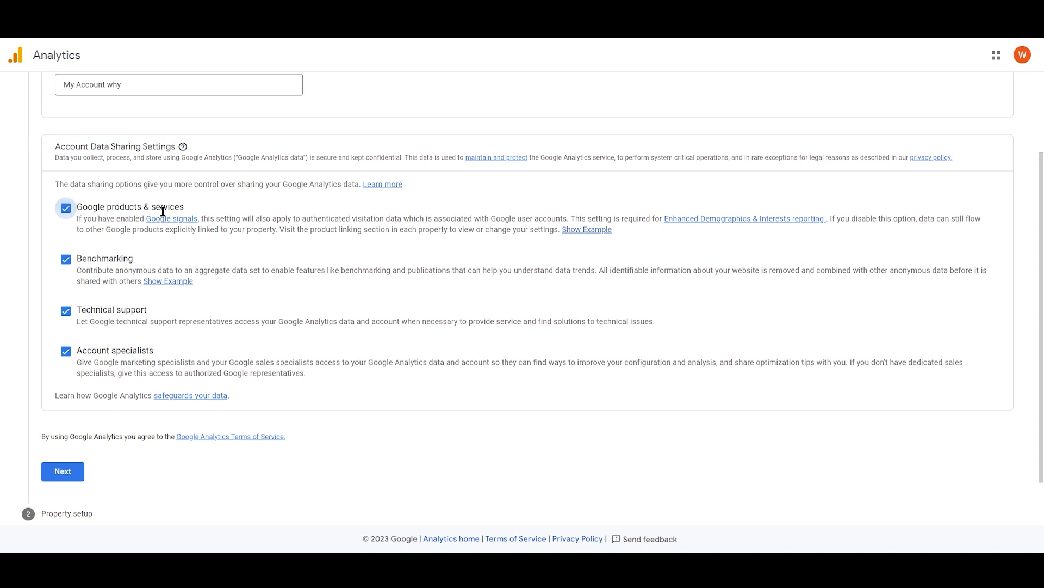
pyautogui.click(67, 211)
# Review the benchmarking, technical support and account specialists sharing options, and proceed to the property setup
pyautogui.scroll(-1, 218, 326)
pyautogui.scroll(2, 83, 303)
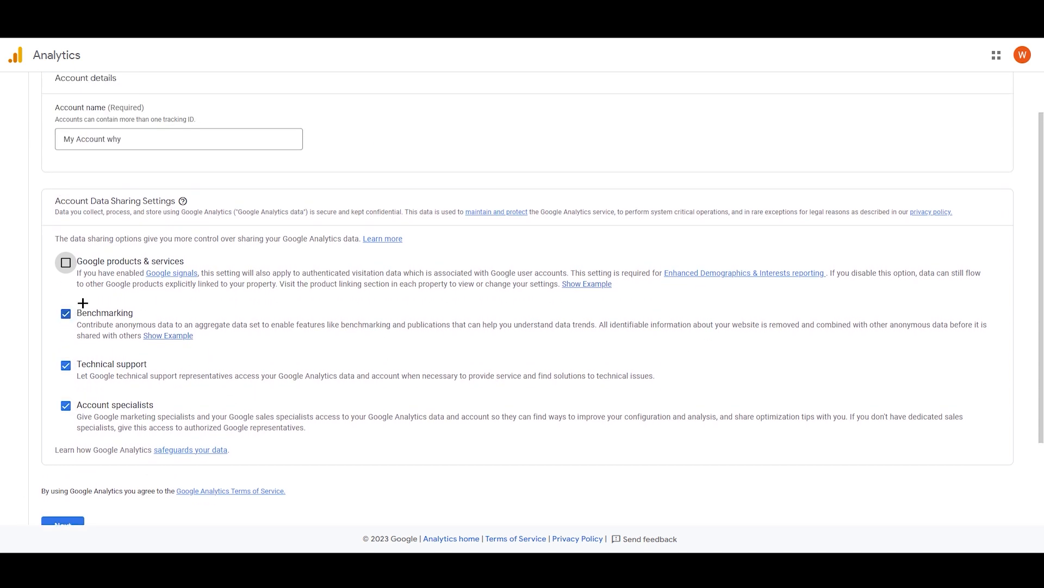
pyautogui.scroll(1, 190, 304)
pyautogui.scroll(-3, 257, 342)
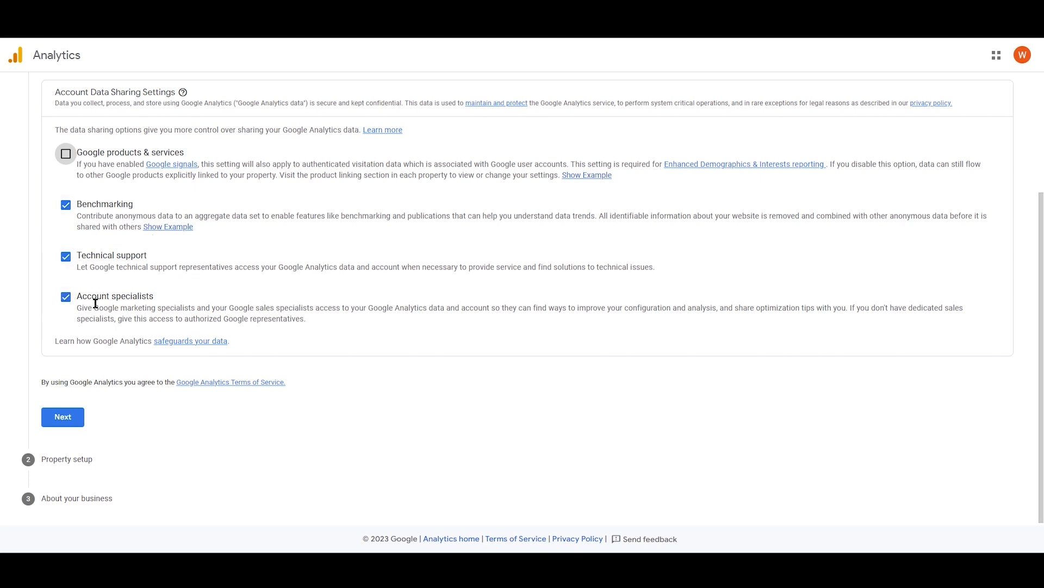
pyautogui.click(80, 419)
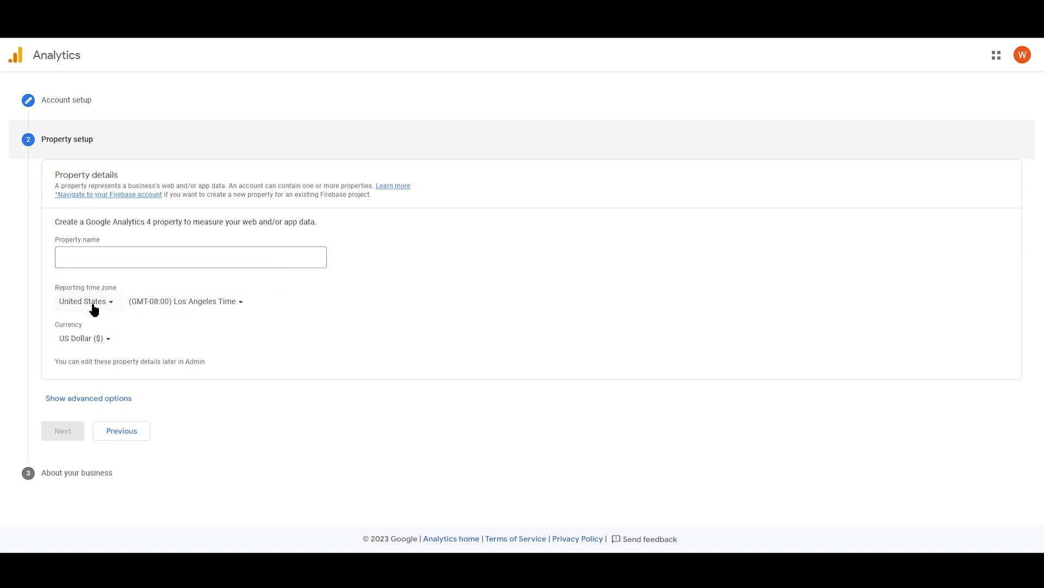
# Look through the available currencies for the property and close the list without choosing one
pyautogui.click(102, 343)
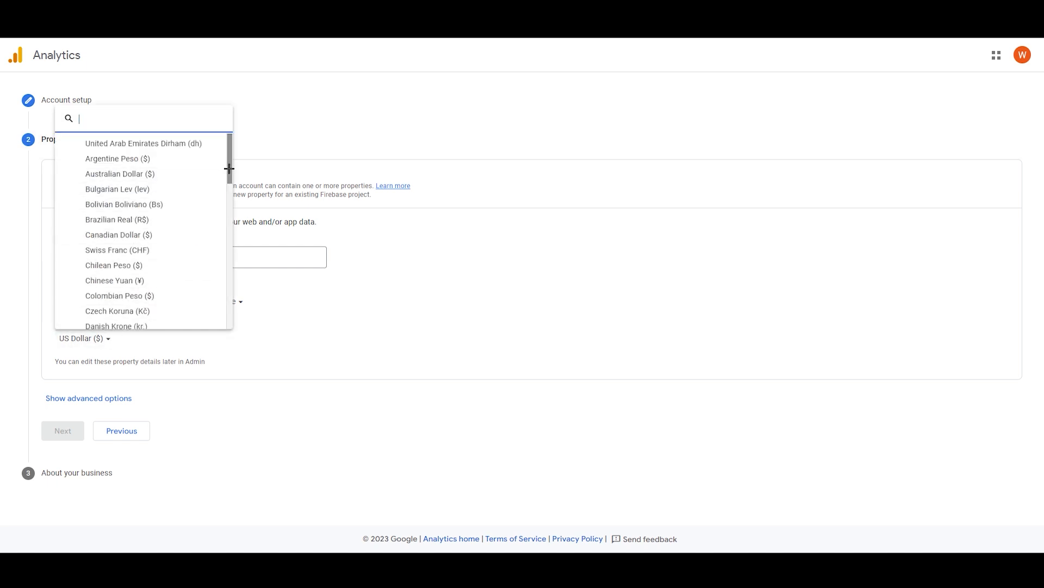
pyautogui.moveTo(229, 168); pyautogui.dragTo(352, 355)
pyautogui.click(352, 354)
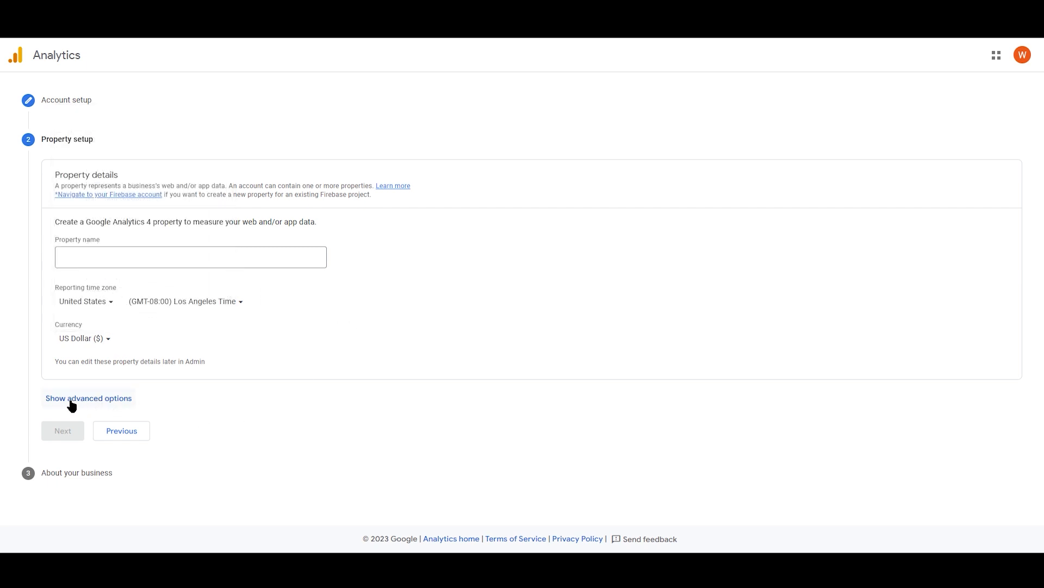
# Show the advanced property options, read the description of the Universal Analytics property, and hide the options again
pyautogui.click(75, 400)
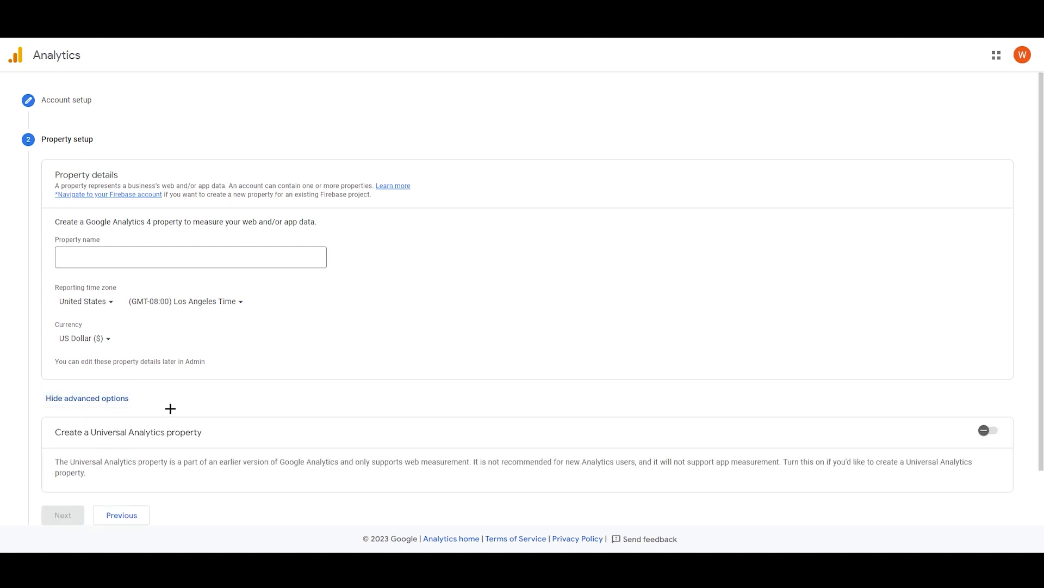
pyautogui.scroll(-1, 171, 408)
pyautogui.moveTo(51, 378); pyautogui.dragTo(213, 381)
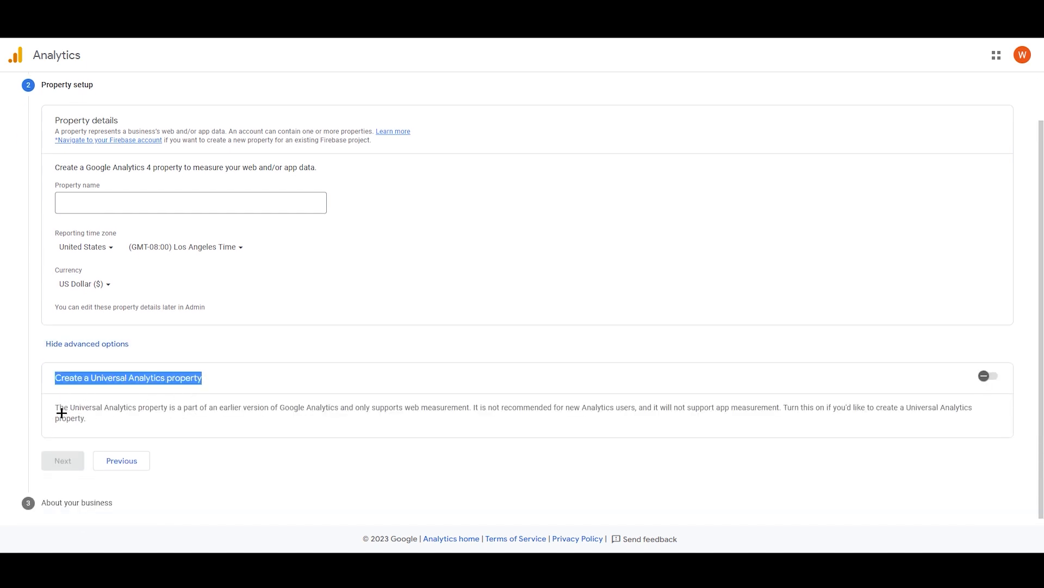
pyautogui.moveTo(66, 407); pyautogui.dragTo(618, 414)
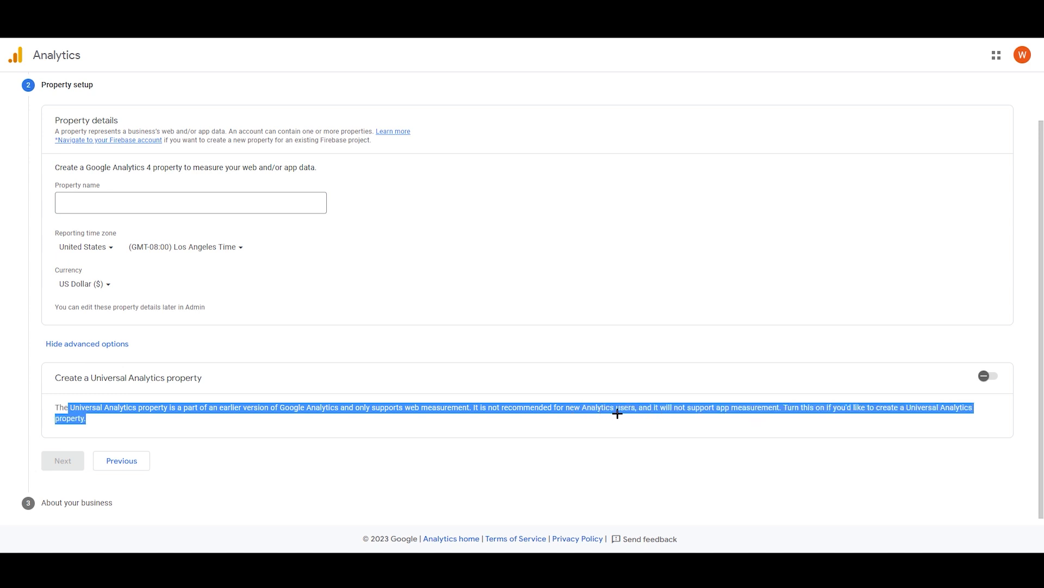
pyautogui.click(677, 412)
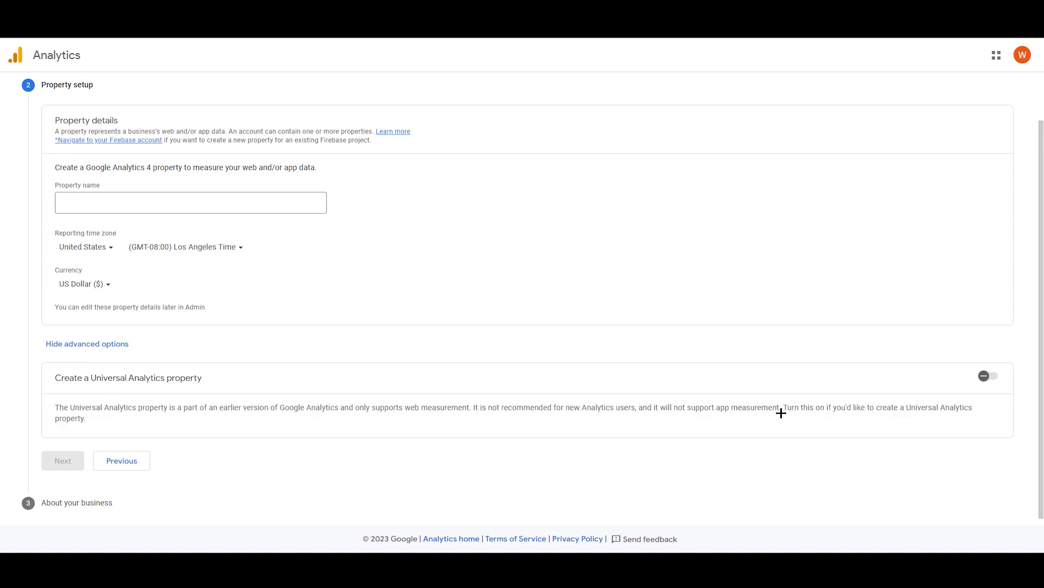
pyautogui.click(76, 344)
# Fill in the property name and continue to the business information section
pyautogui.click(139, 255)
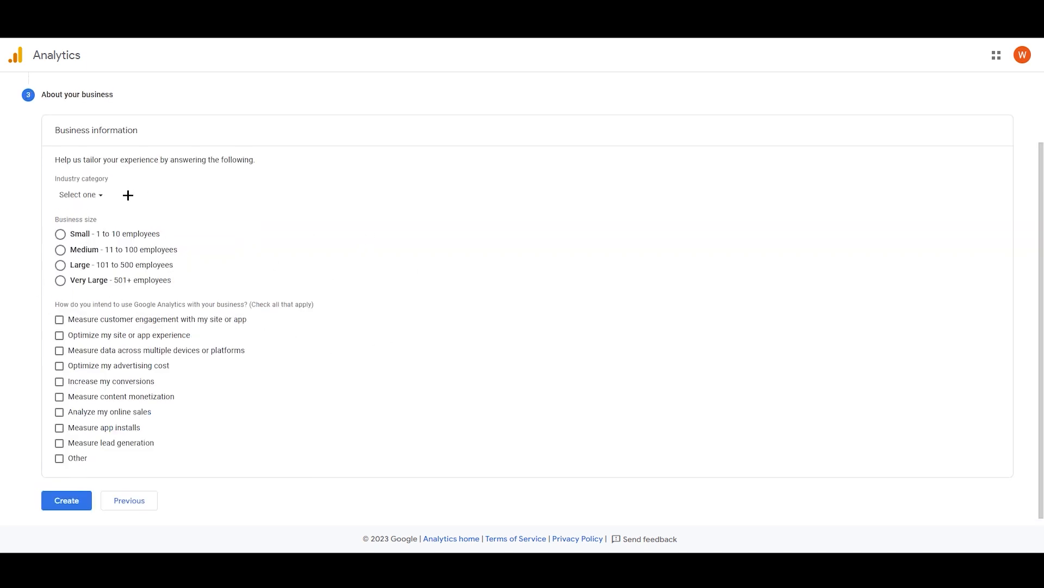
pyautogui.scroll(2, 72, 168)
pyautogui.scroll(-2, 76, 185)
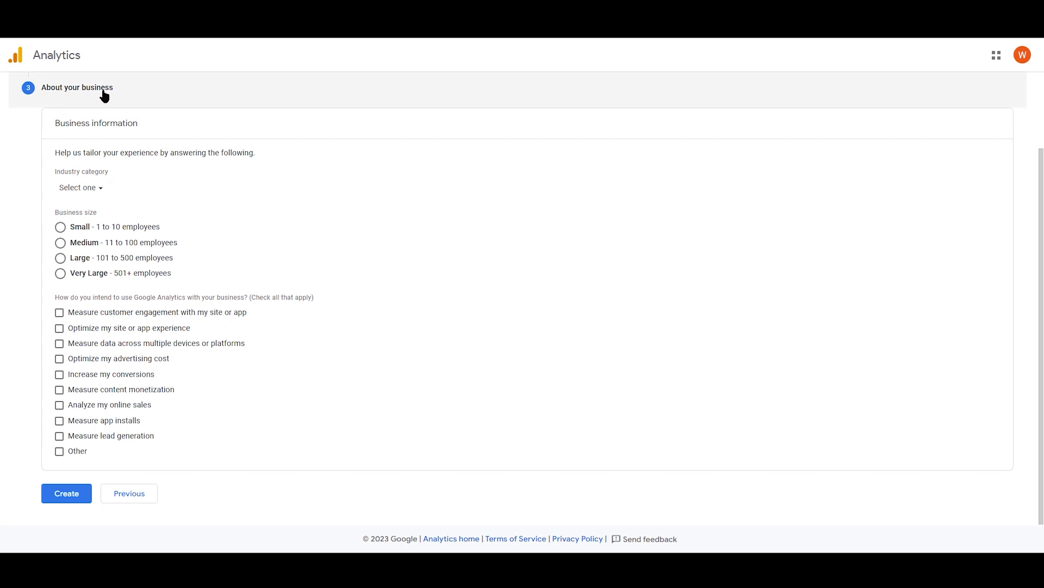
# Read the business information questions and look through the available industry categories without choosing one
pyautogui.moveTo(52, 123); pyautogui.dragTo(168, 129)
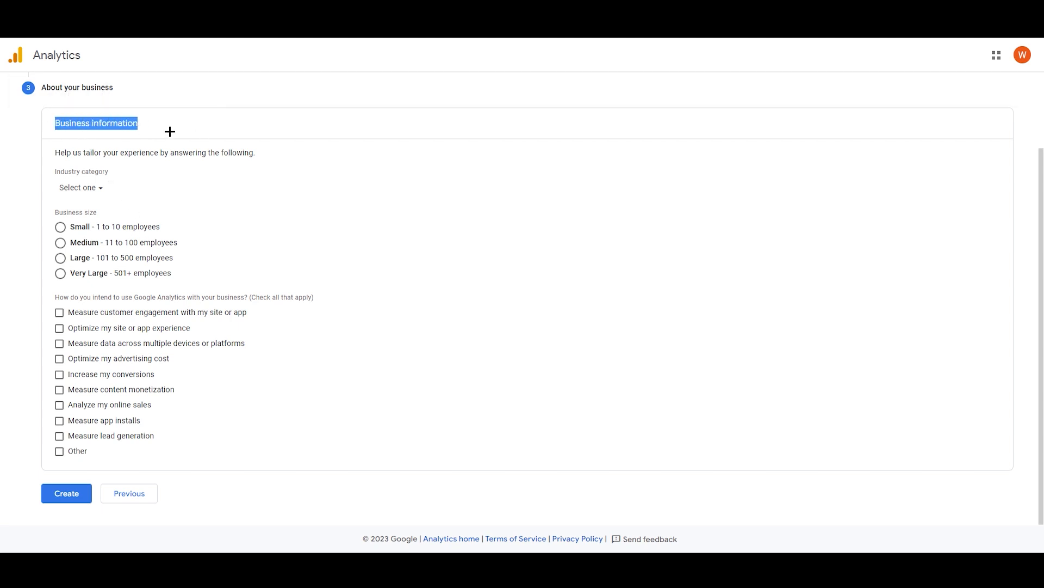
pyautogui.moveTo(54, 156); pyautogui.dragTo(259, 154)
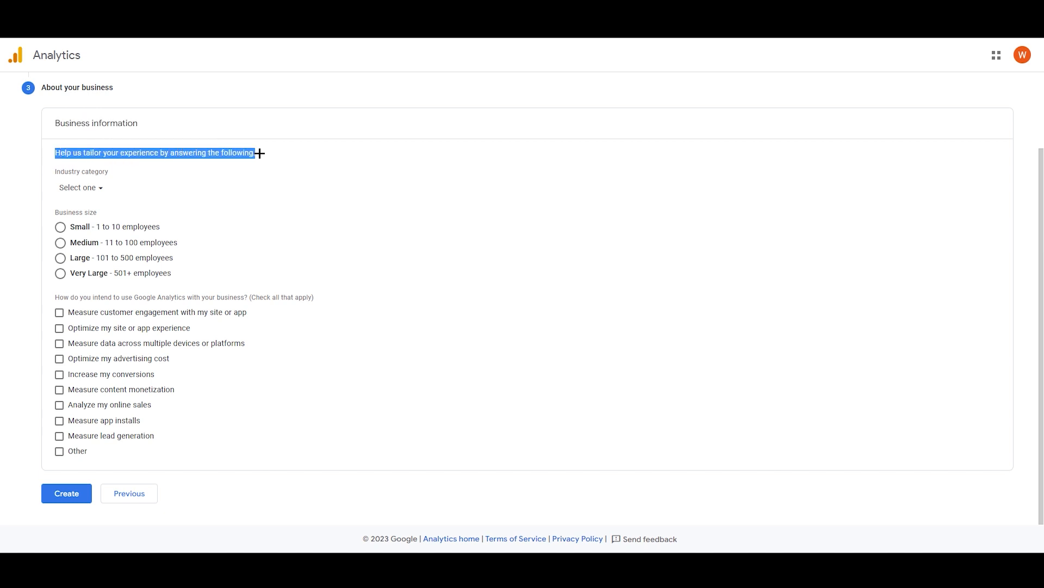
pyautogui.click(82, 189)
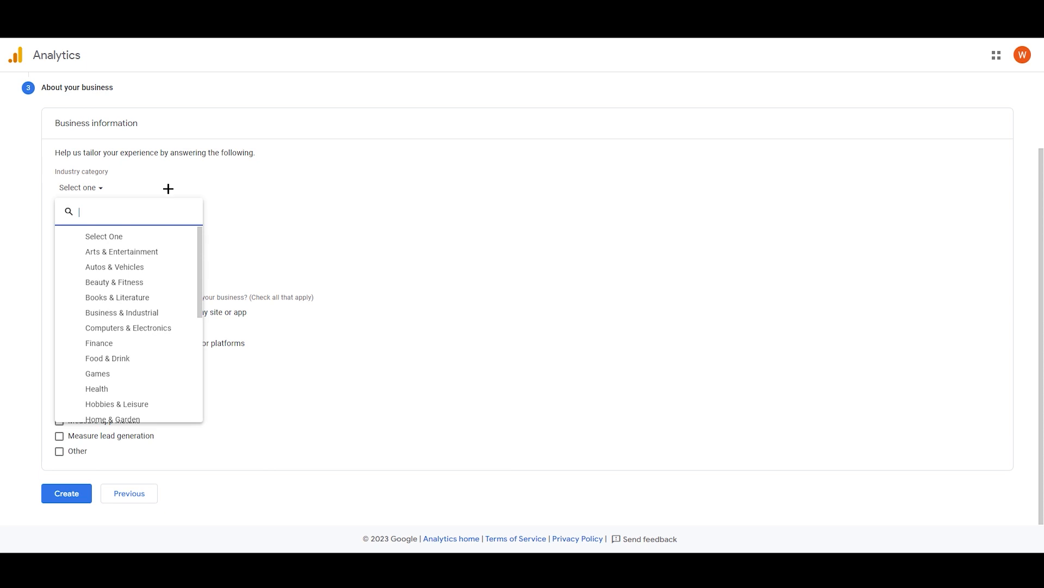
pyautogui.scroll(-3, 119, 364)
pyautogui.scroll(4, 119, 362)
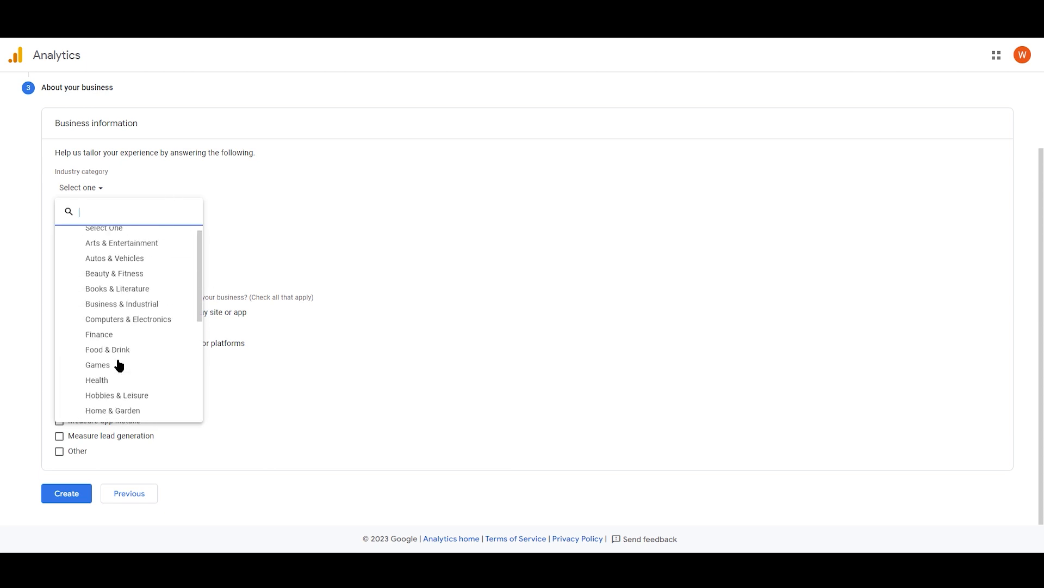
pyautogui.click(35, 314)
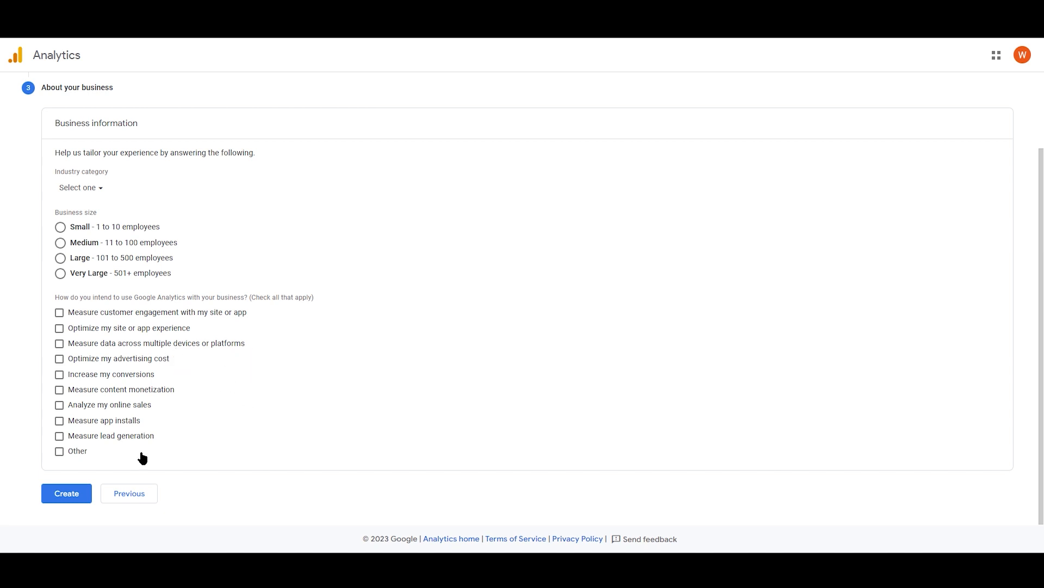
# Toggle the intended-use options for site or app experience, app installs, online sales, content monetization and advertising cost
pyautogui.click(68, 330)
pyautogui.click(90, 423)
pyautogui.click(98, 405)
pyautogui.click(96, 390)
pyautogui.click(94, 360)
pyautogui.click(77, 422)
pyautogui.click(79, 393)
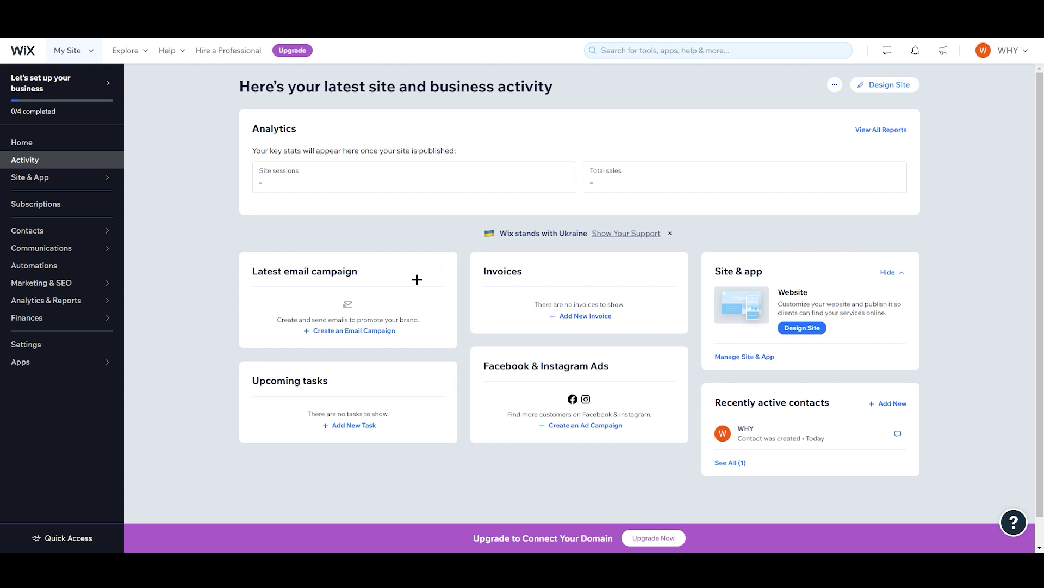
# In the Wix dashboard, open the Google Analytics marketing integration and check the option for adding a Google Analytics ID
pyautogui.click(73, 160)
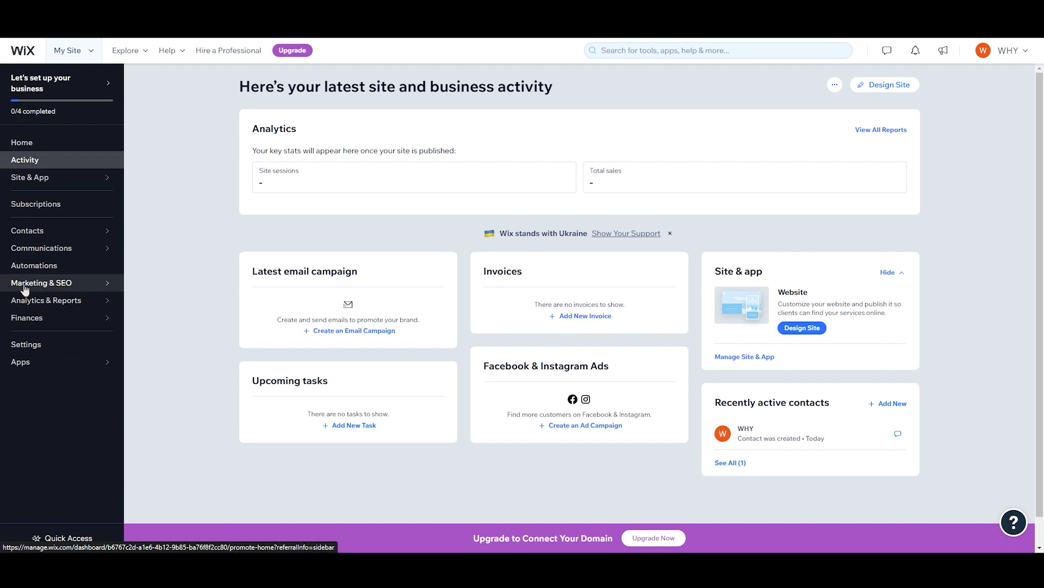
pyautogui.click(60, 286)
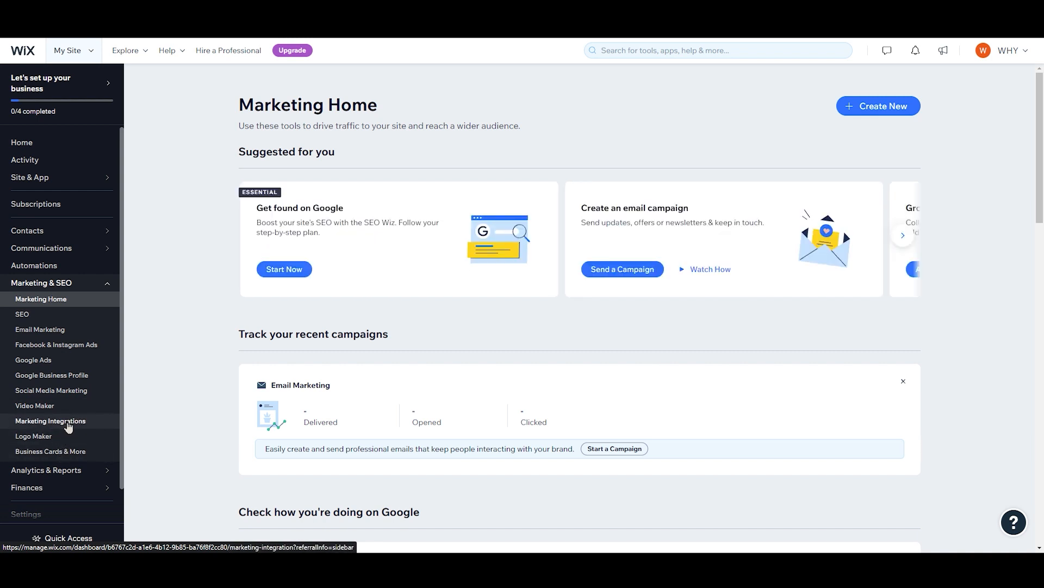
pyautogui.click(64, 426)
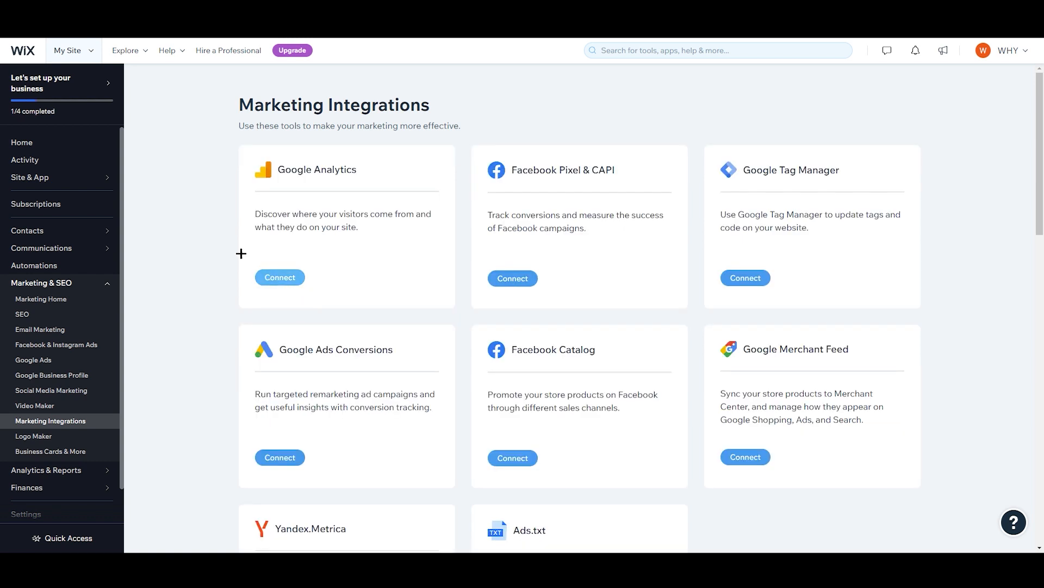
pyautogui.click(284, 279)
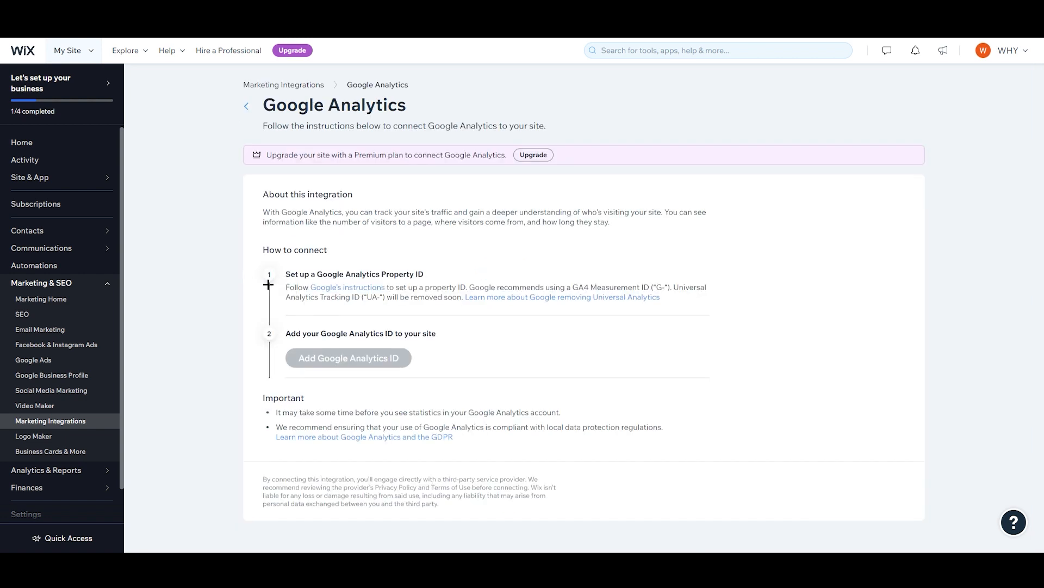
pyautogui.moveTo(319, 359)
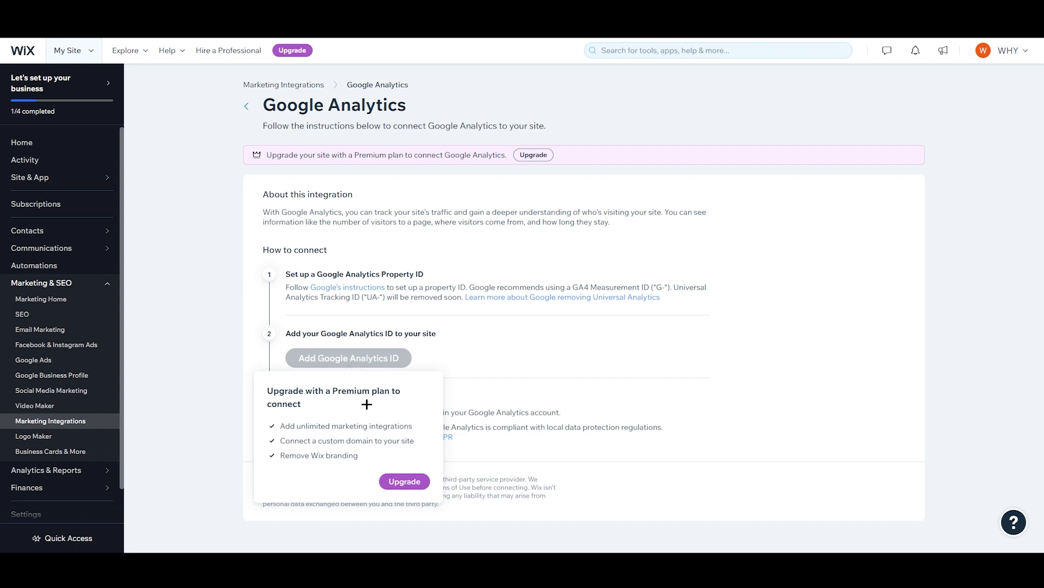
pyautogui.moveTo(375, 362)
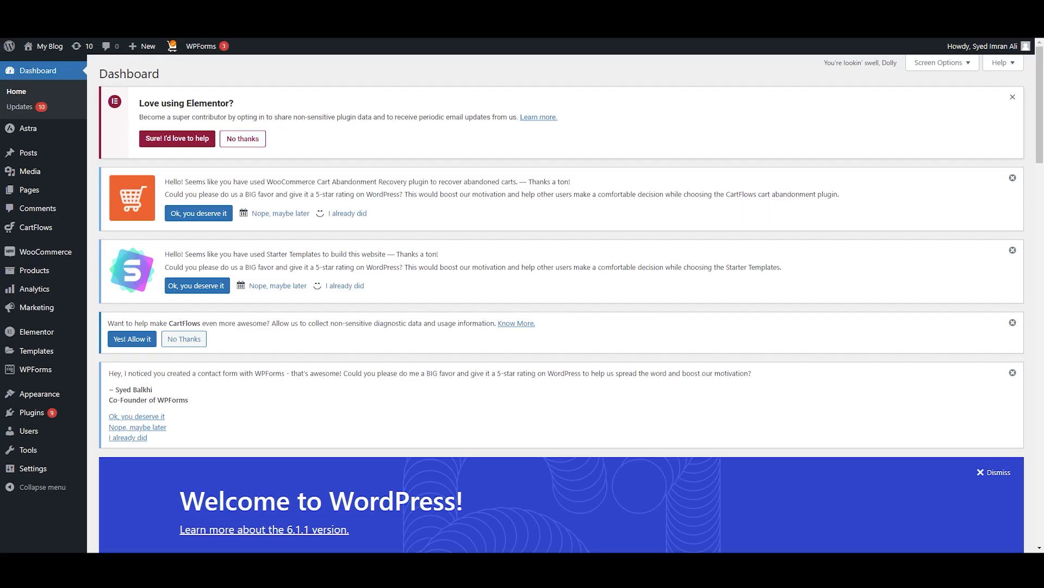
# In the WordPress dashboard, go to the page for adding new plugins and search for "monster insights"
pyautogui.moveTo(69, 414)
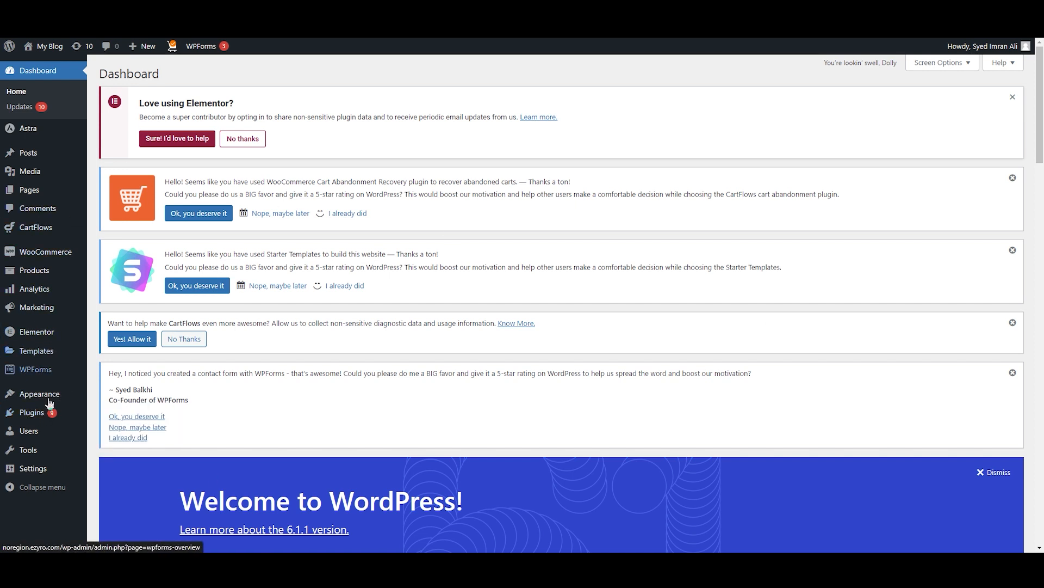
pyautogui.moveTo(36, 416)
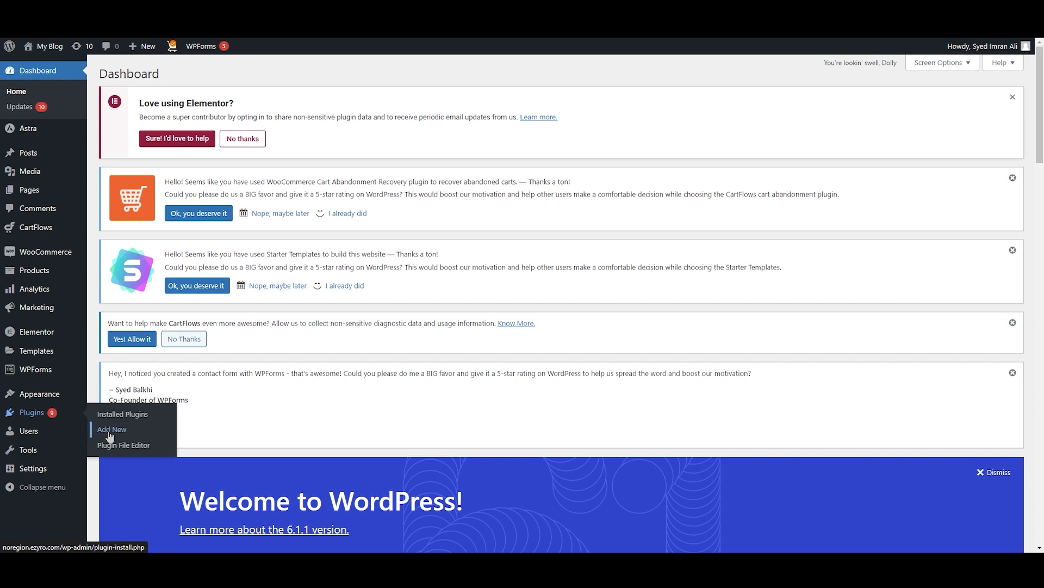
pyautogui.click(139, 439)
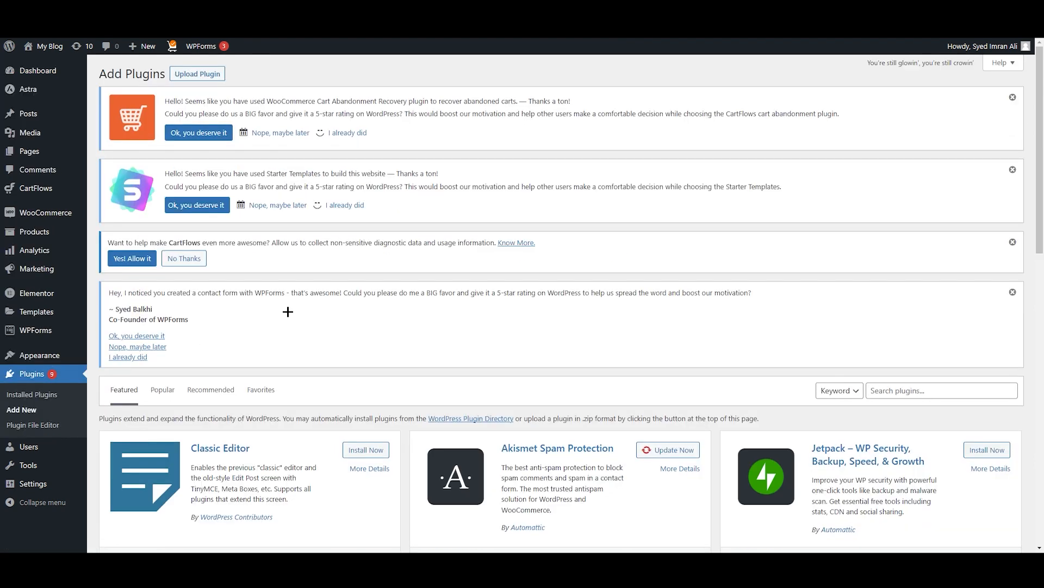
pyautogui.scroll(-2, 471, 338)
pyautogui.scroll(-3, 470, 339)
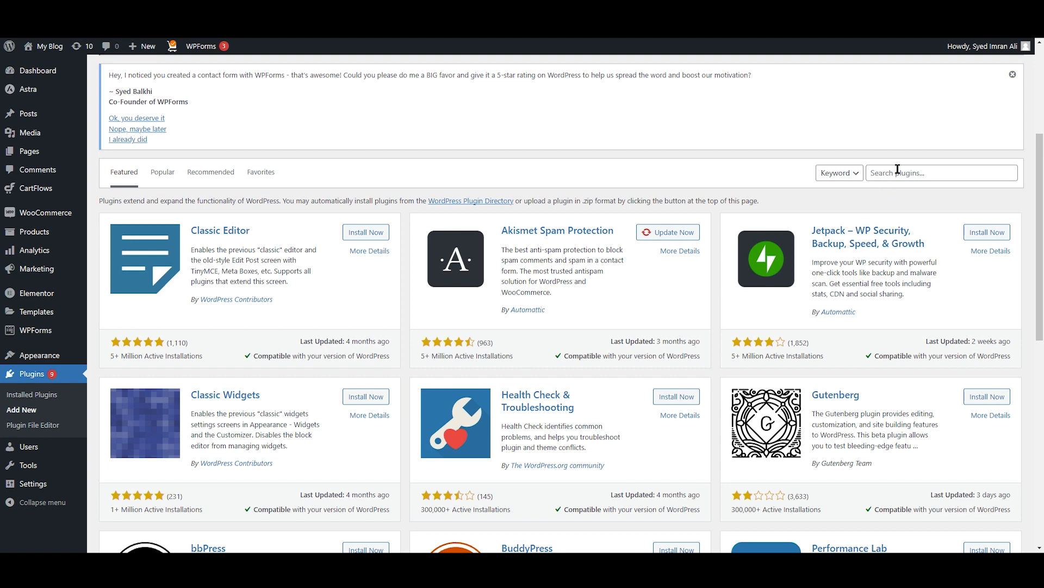
pyautogui.click(880, 174)
pyautogui.write('mons')
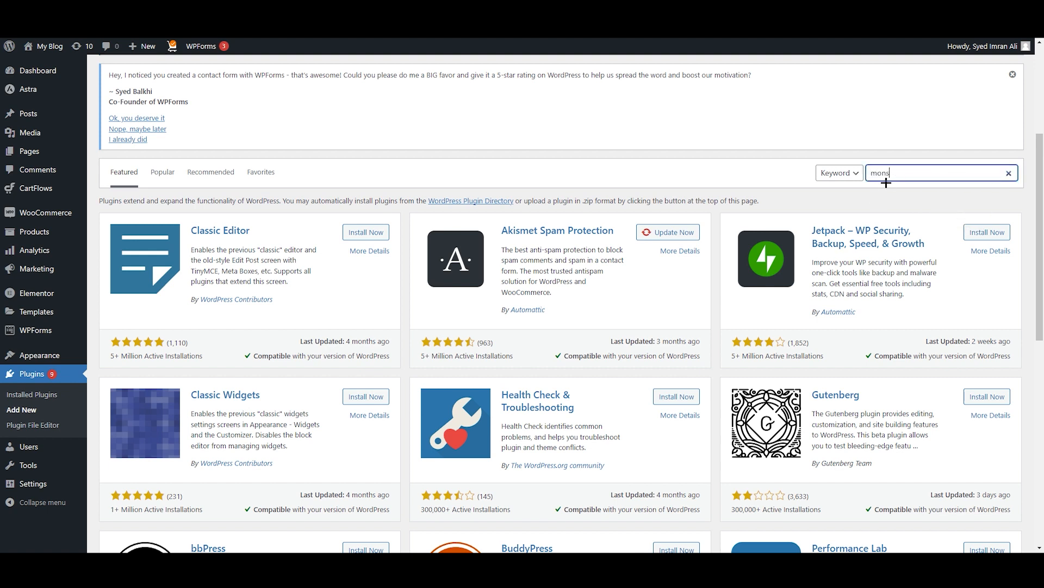
pyautogui.write('ter insights')
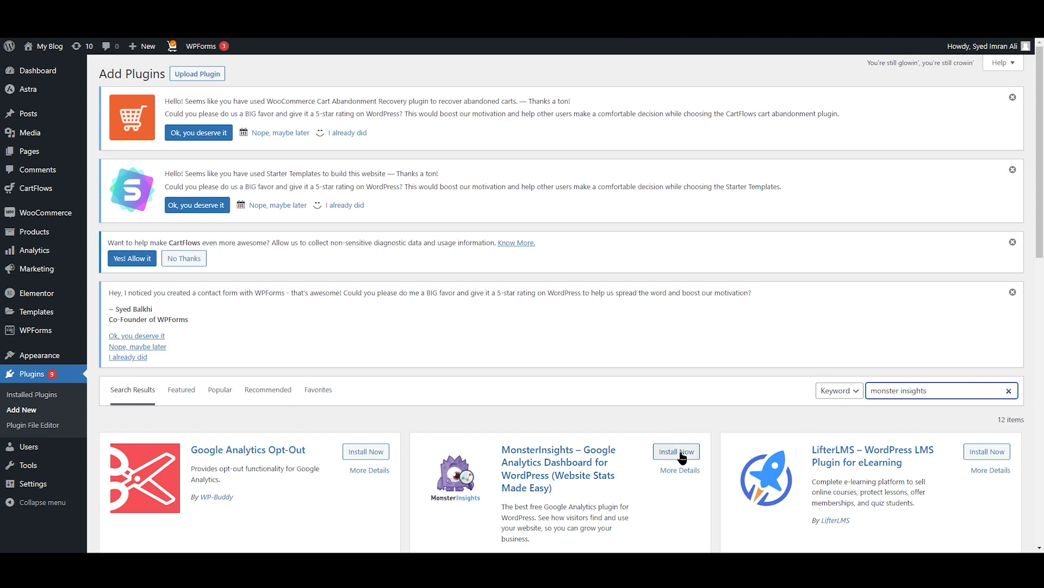
# Open the details of the MonsterInsights Google Analytics dashboard plugin and read through its description, including the MonsterInsights Pro note
pyautogui.scroll(-2, 628, 475)
pyautogui.click(540, 355)
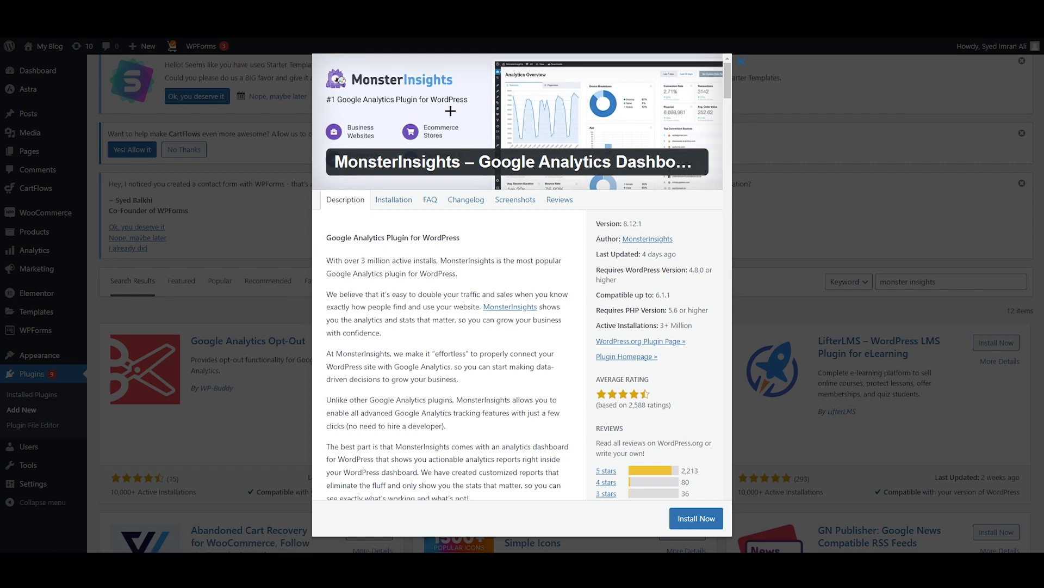
pyautogui.scroll(-6, 452, 318)
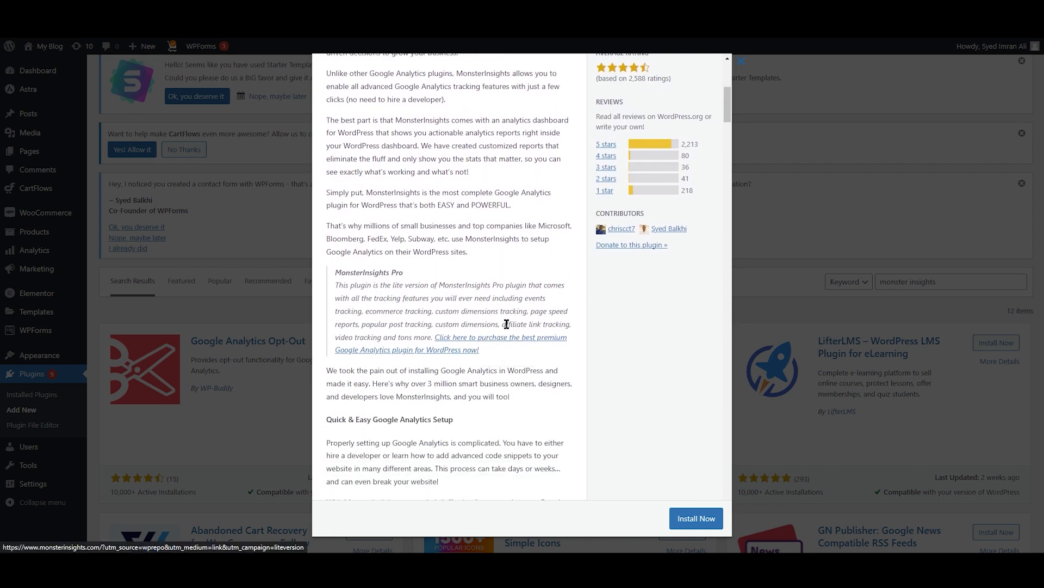
pyautogui.scroll(5, 497, 343)
pyautogui.scroll(-1, 497, 343)
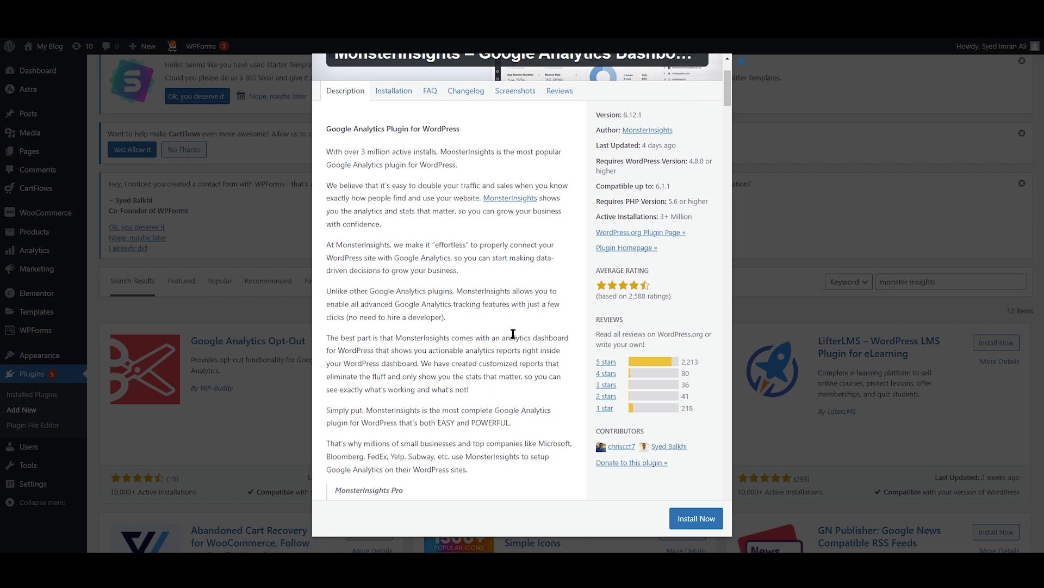
pyautogui.scroll(3, 497, 316)
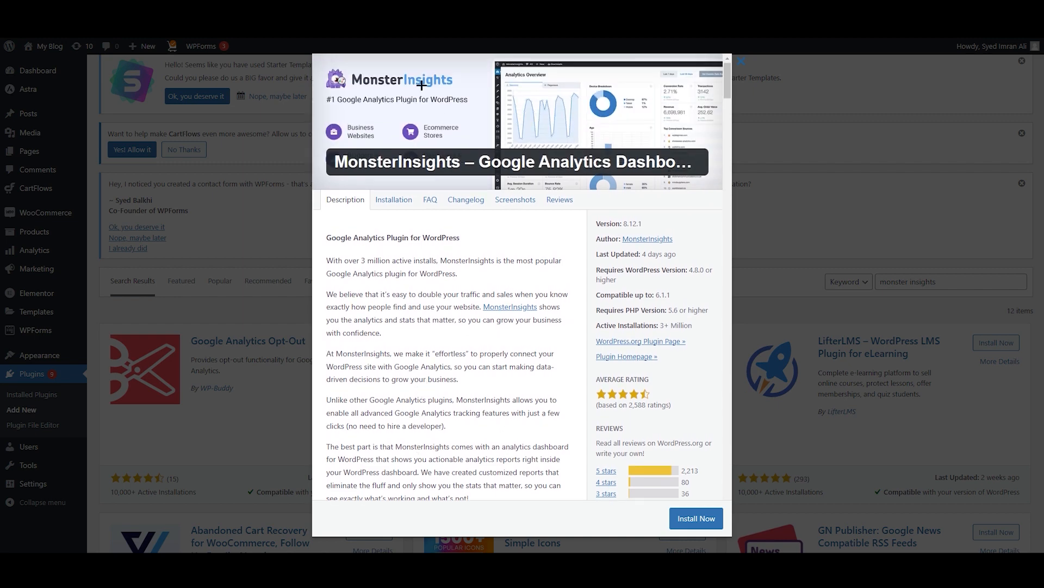
pyautogui.scroll(-7, 565, 341)
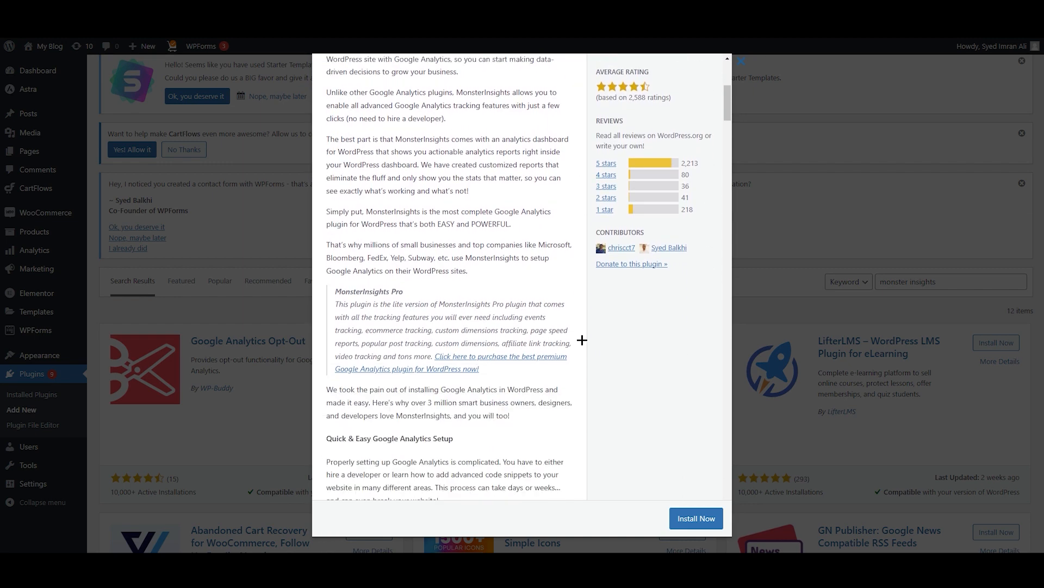
pyautogui.scroll(-2, 563, 342)
pyautogui.scroll(3, 473, 299)
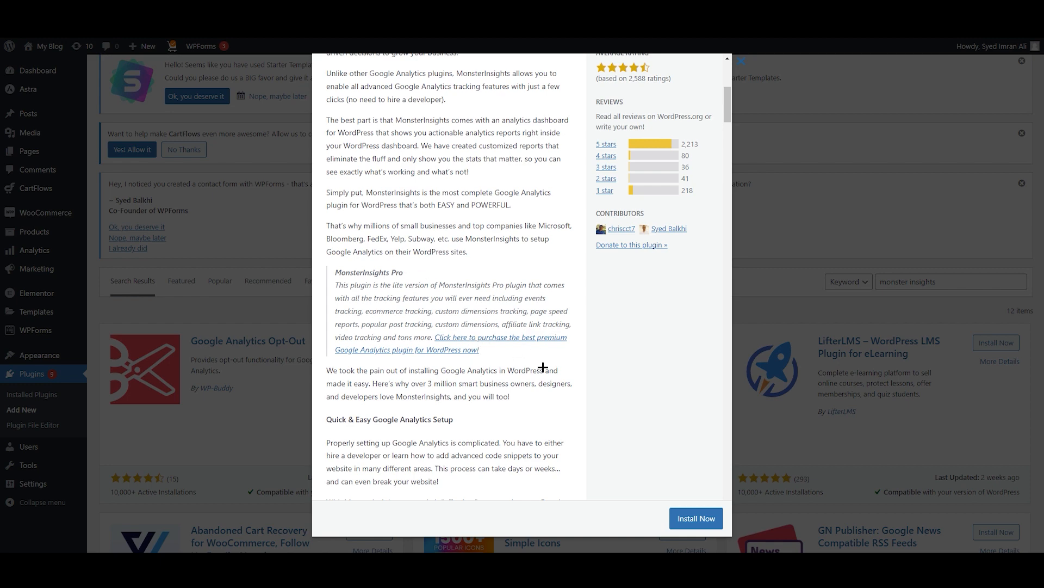
pyautogui.scroll(4, 541, 370)
pyautogui.scroll(1, 398, 338)
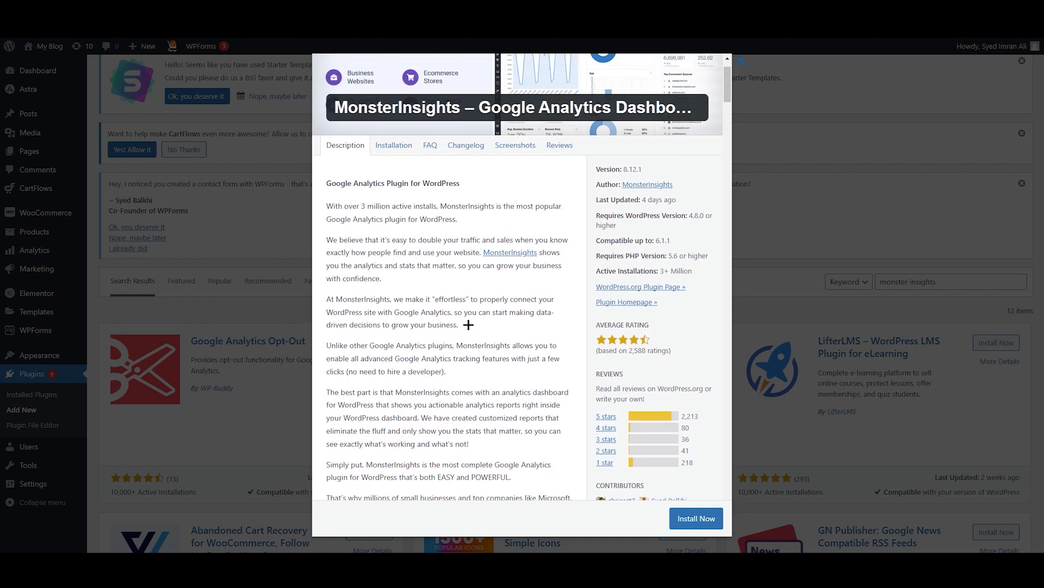